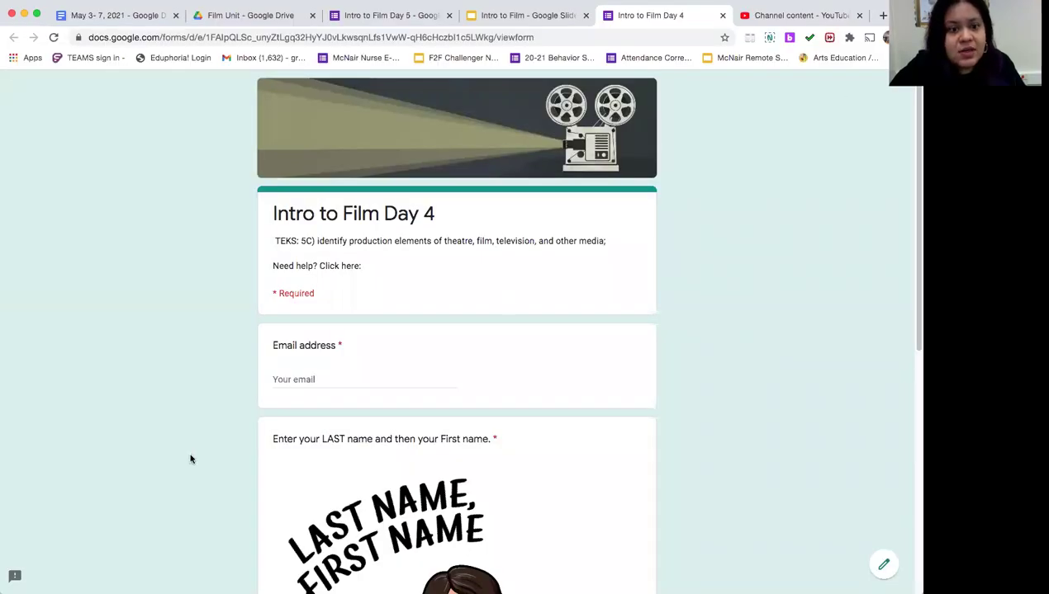
# Step: Fill the email with the saved autofill address and enter the student's last and first name
pyautogui.click(343, 381)
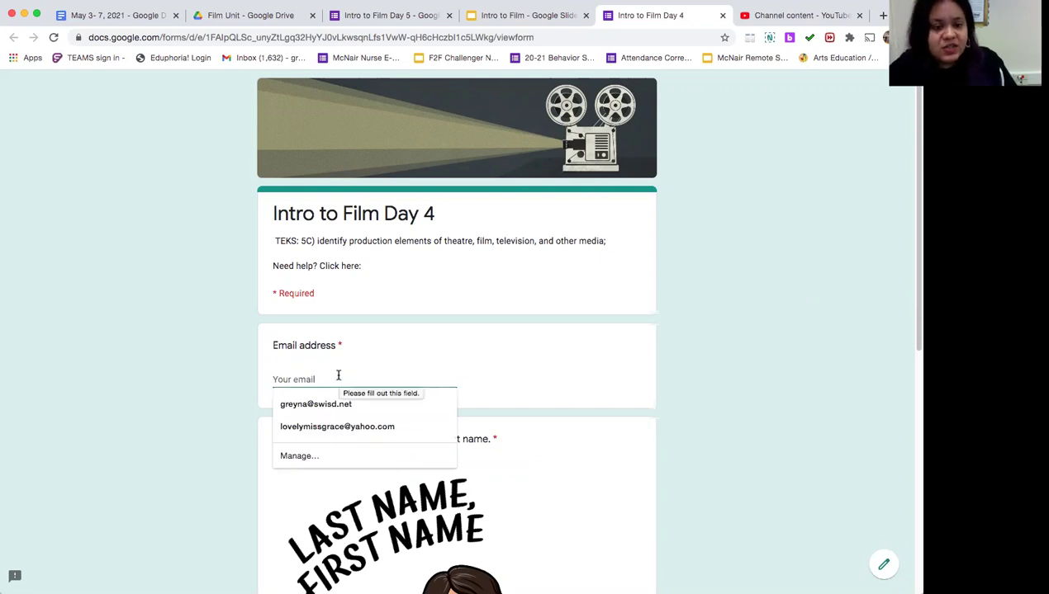
pyautogui.click(313, 404)
pyautogui.scroll(-3, 332, 493)
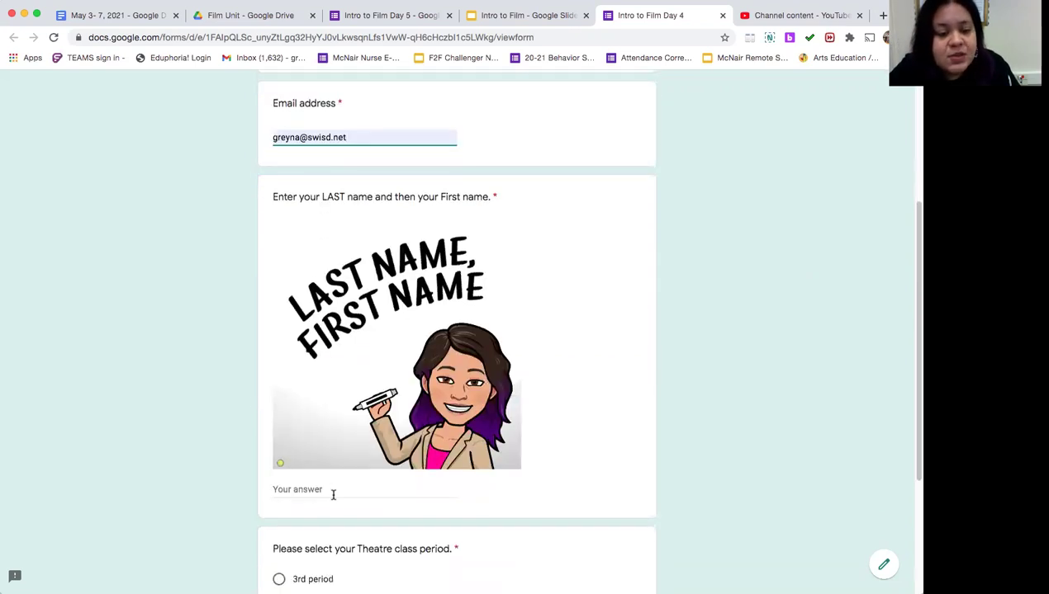
pyautogui.click(333, 490)
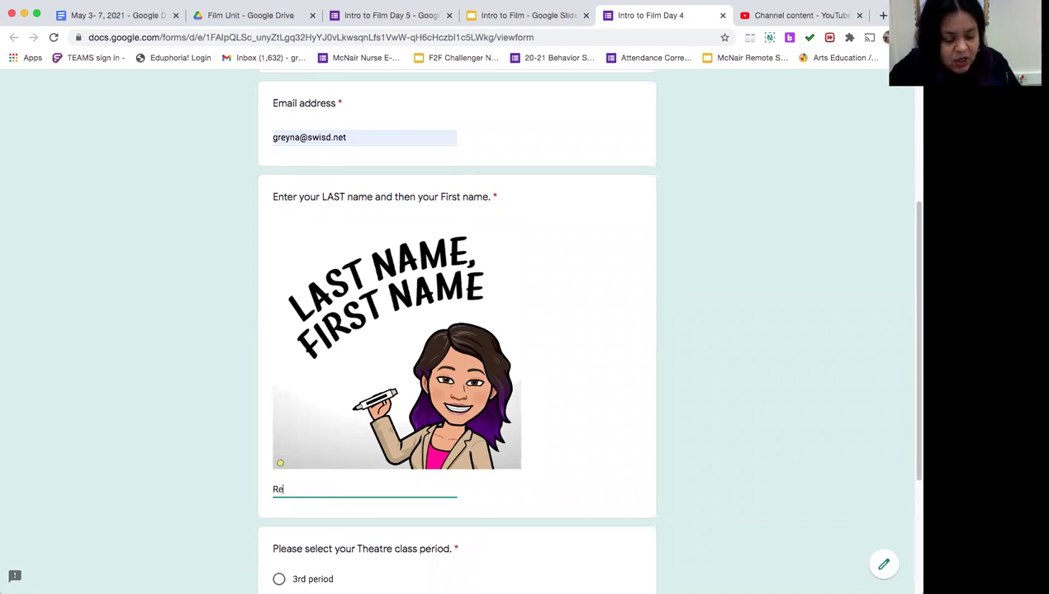
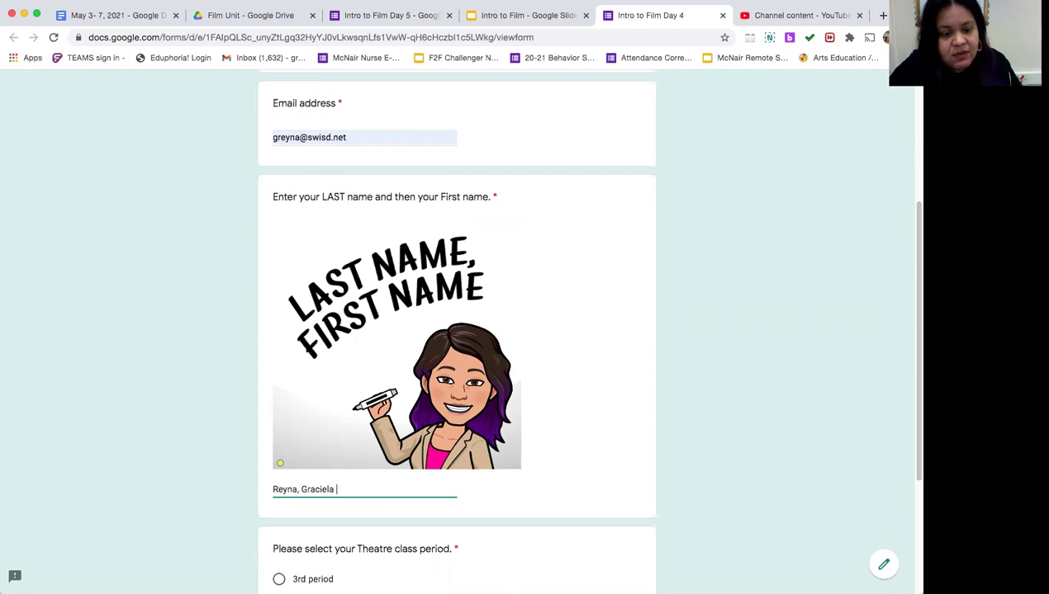
# Step: Select 5th Period as the class period and continue to the Warm Up page
pyautogui.scroll(-2, 329, 491)
pyautogui.click(280, 522)
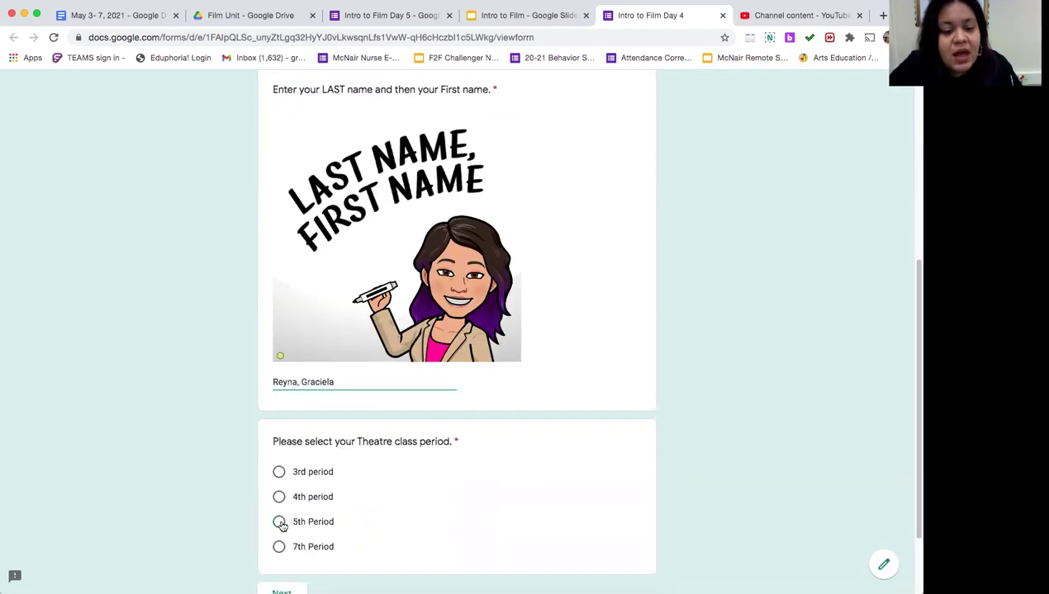
pyautogui.scroll(-2, 285, 516)
pyautogui.click(291, 497)
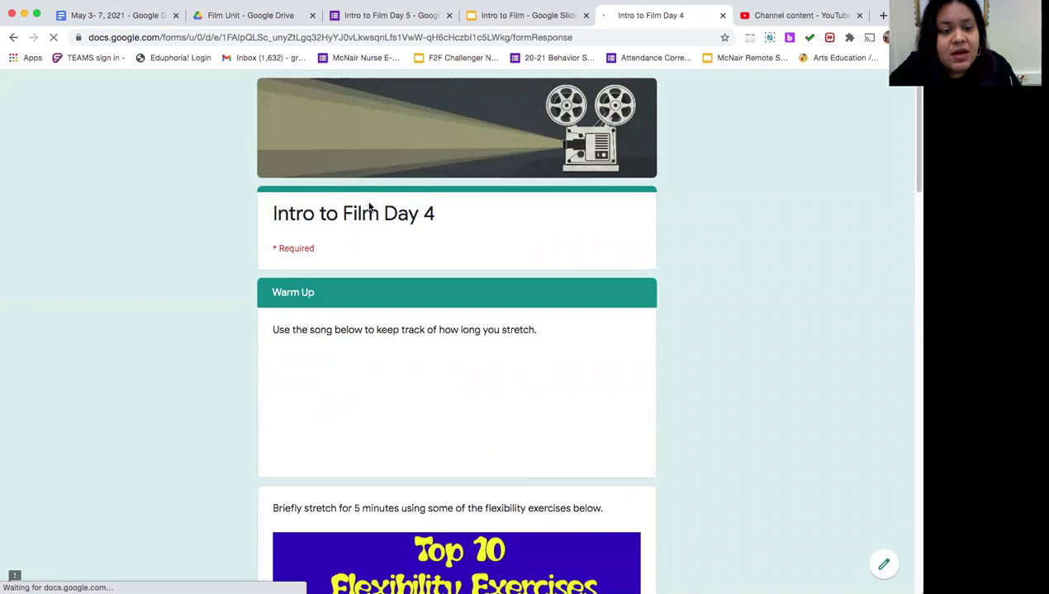
# Step: Under 'Mark the stretches that you did', check Sit & Reach, Toe Touches, Butterflies, Straddle, Quad Stretches and Arm Rotations
pyautogui.scroll(-6, 368, 334)
pyautogui.scroll(-10, 367, 334)
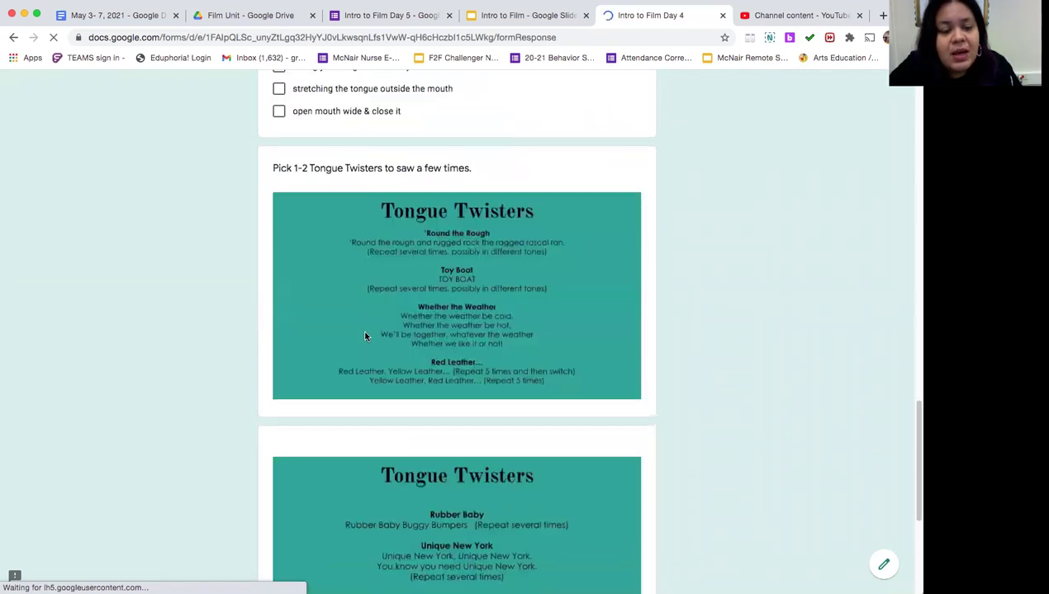
pyautogui.scroll(10, 365, 337)
pyautogui.scroll(5, 365, 337)
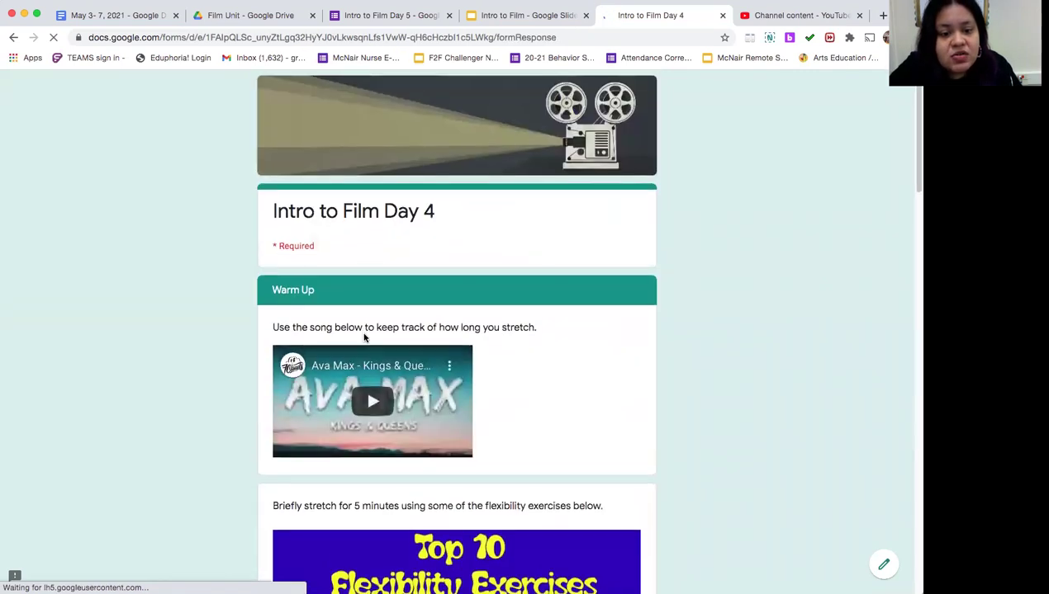
pyautogui.scroll(-8, 363, 334)
pyautogui.scroll(-3, 362, 337)
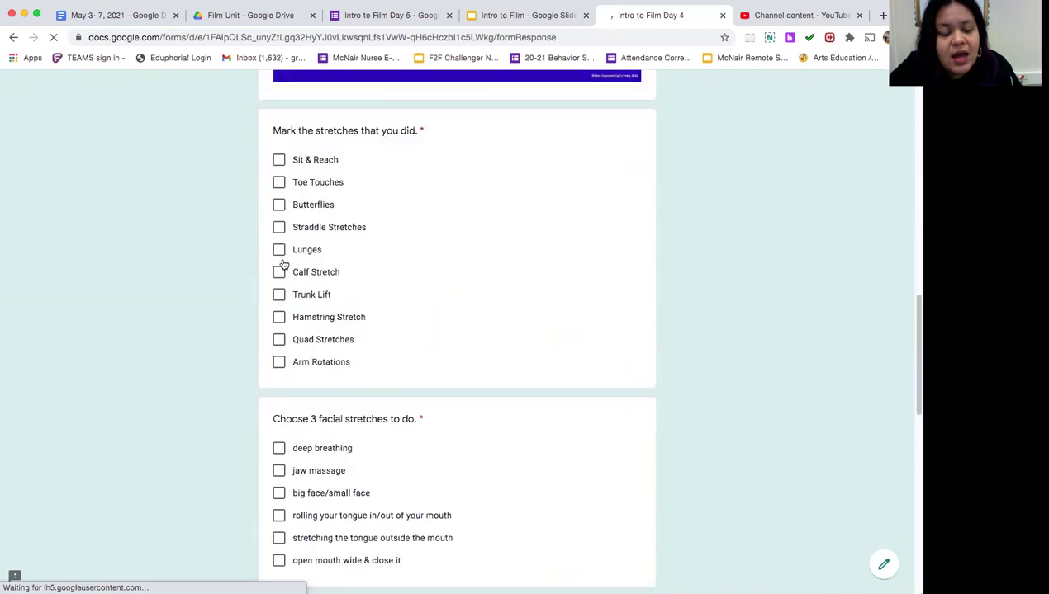
pyautogui.click(279, 160)
pyautogui.click(279, 182)
pyautogui.click(279, 205)
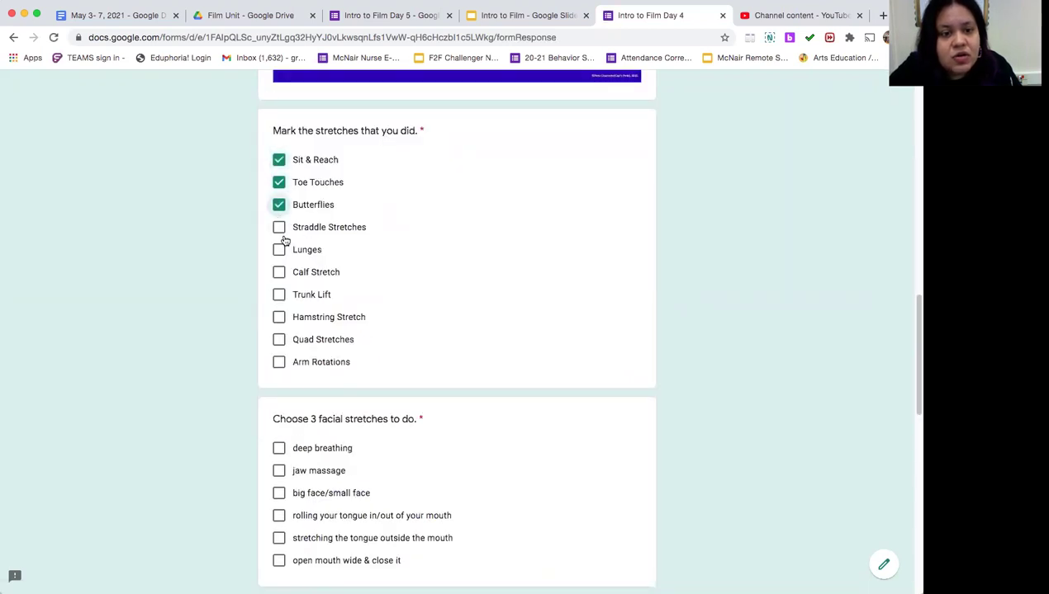
pyautogui.click(279, 227)
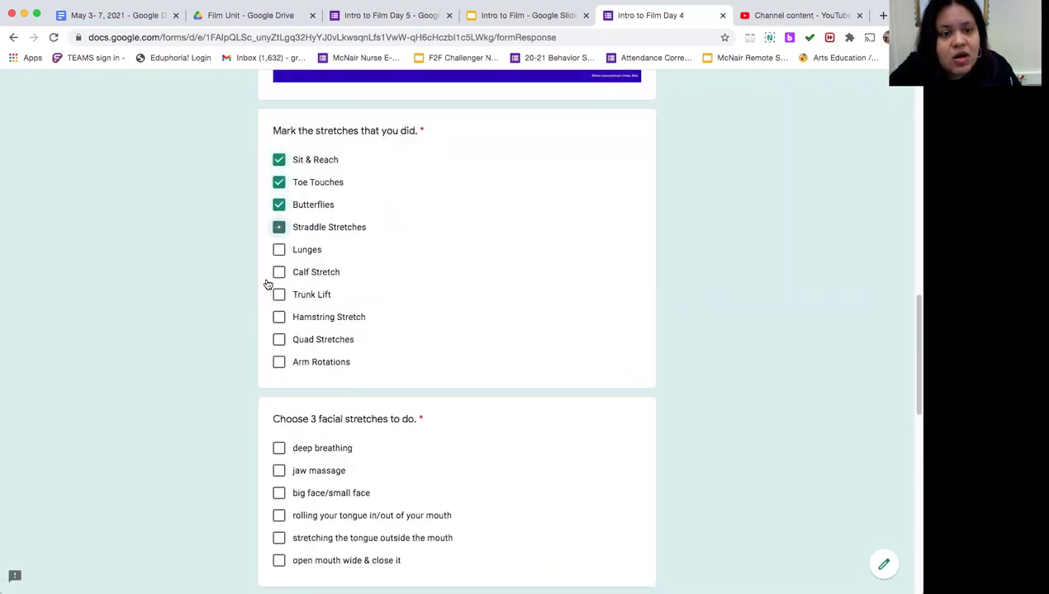
pyautogui.click(279, 339)
pyautogui.click(279, 362)
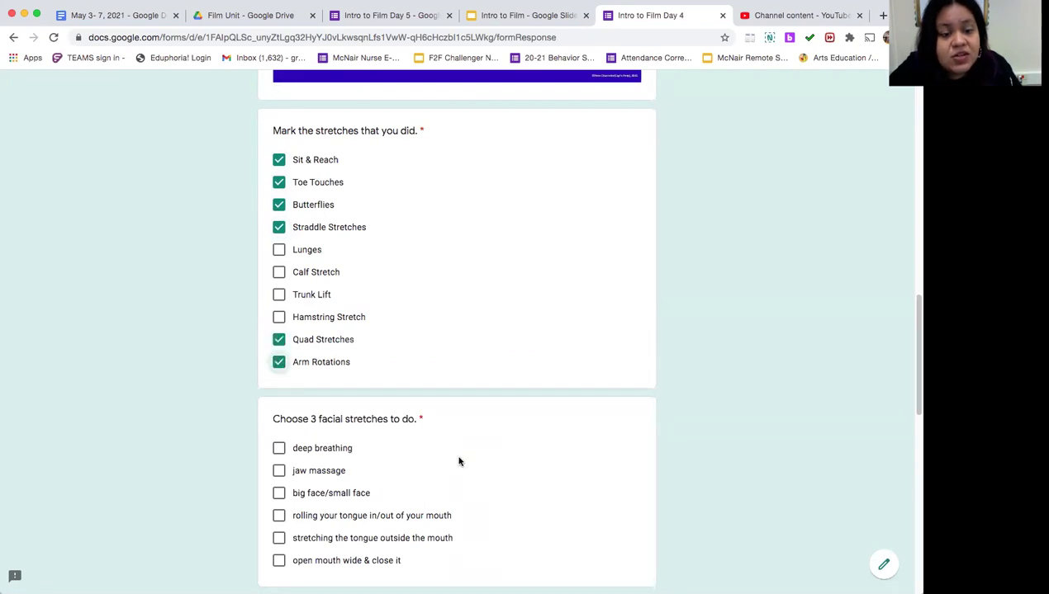
# Step: Under 'Choose 3 facial stretches to do', check deep breathing, jaw massage and big face/small face
pyautogui.scroll(-2, 457, 461)
pyautogui.click(279, 381)
pyautogui.click(279, 381)
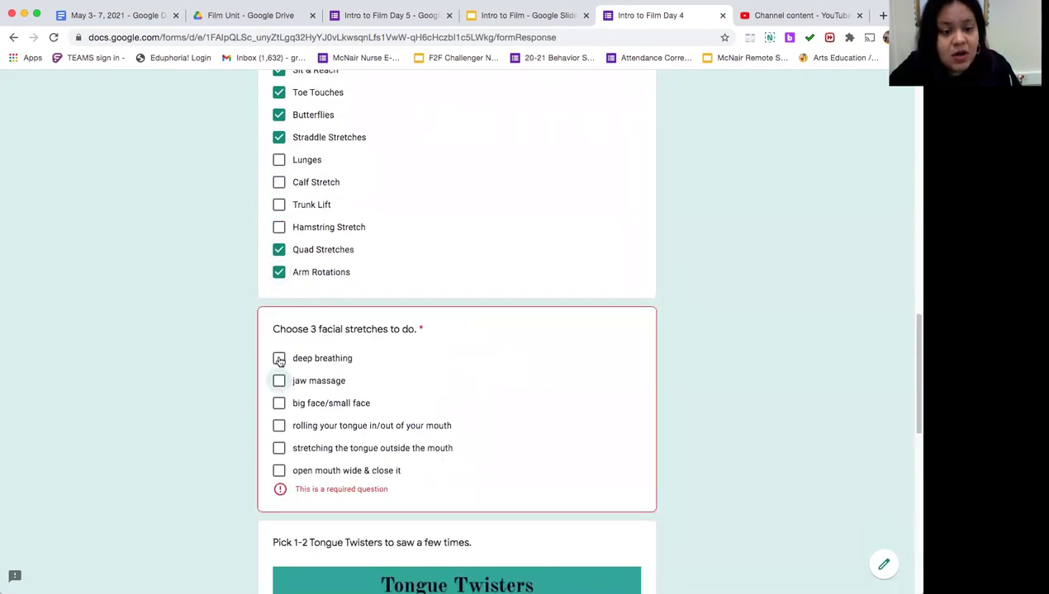
pyautogui.click(279, 358)
pyautogui.click(279, 380)
pyautogui.click(279, 404)
pyautogui.scroll(-8, 283, 417)
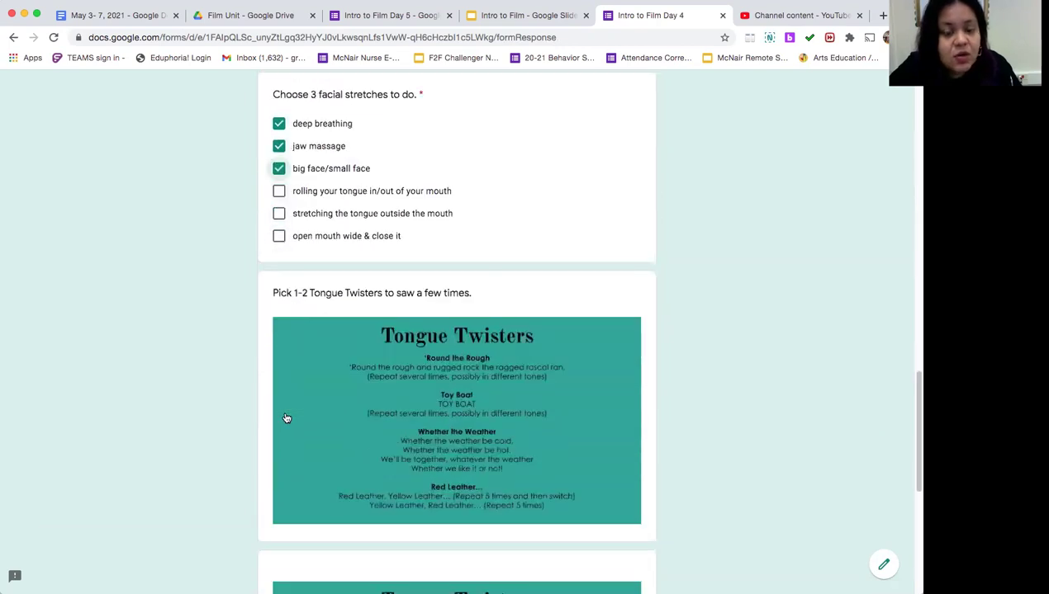
pyautogui.scroll(8, 283, 417)
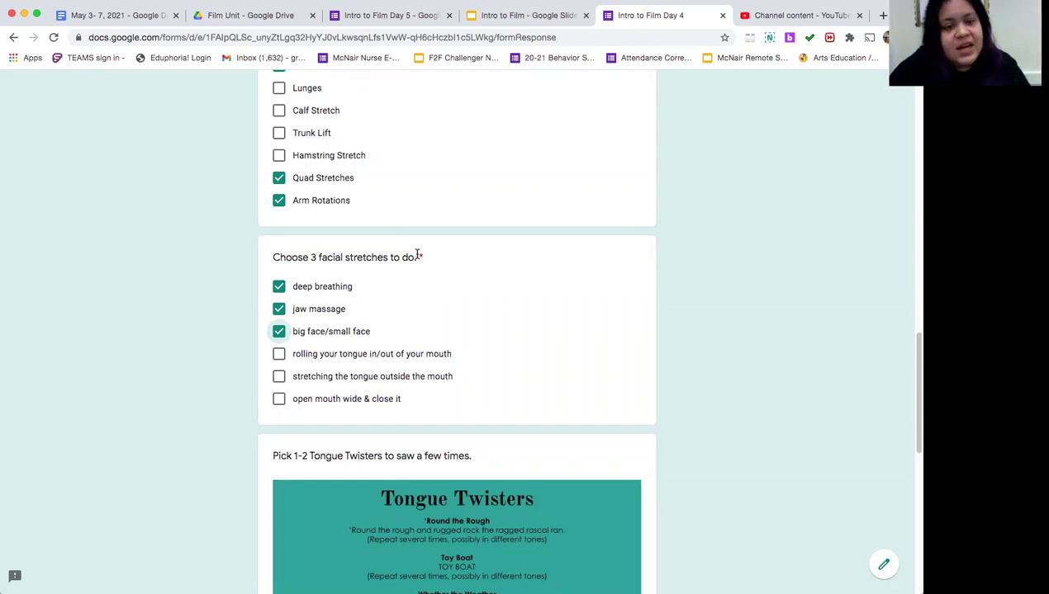
pyautogui.scroll(-3, 368, 252)
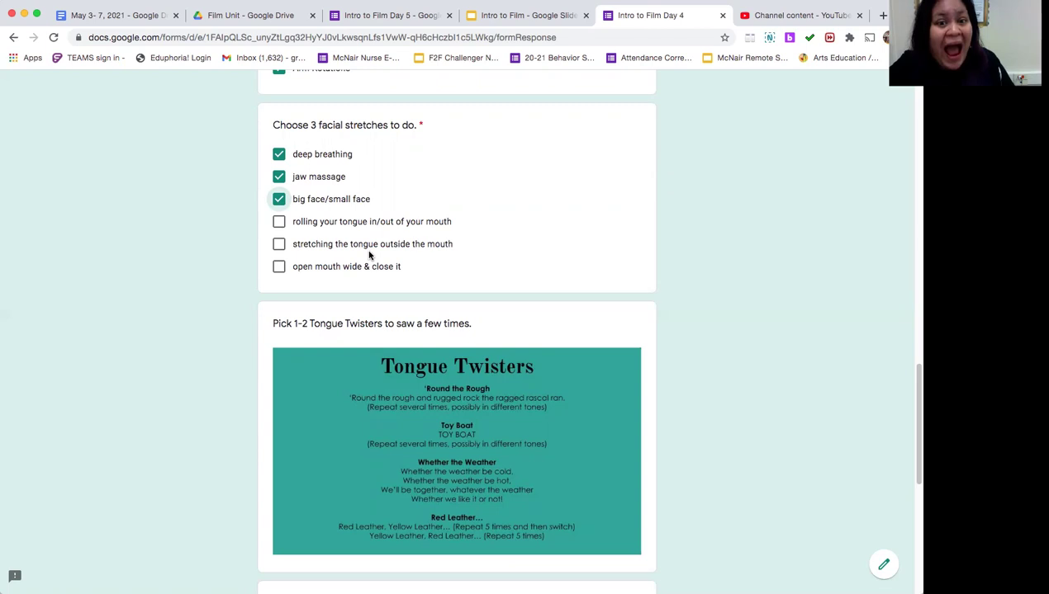
# Step: Enter 'Rubber baby, Toy Boat' as the names of the tongue twisters
pyautogui.scroll(-5, 355, 260)
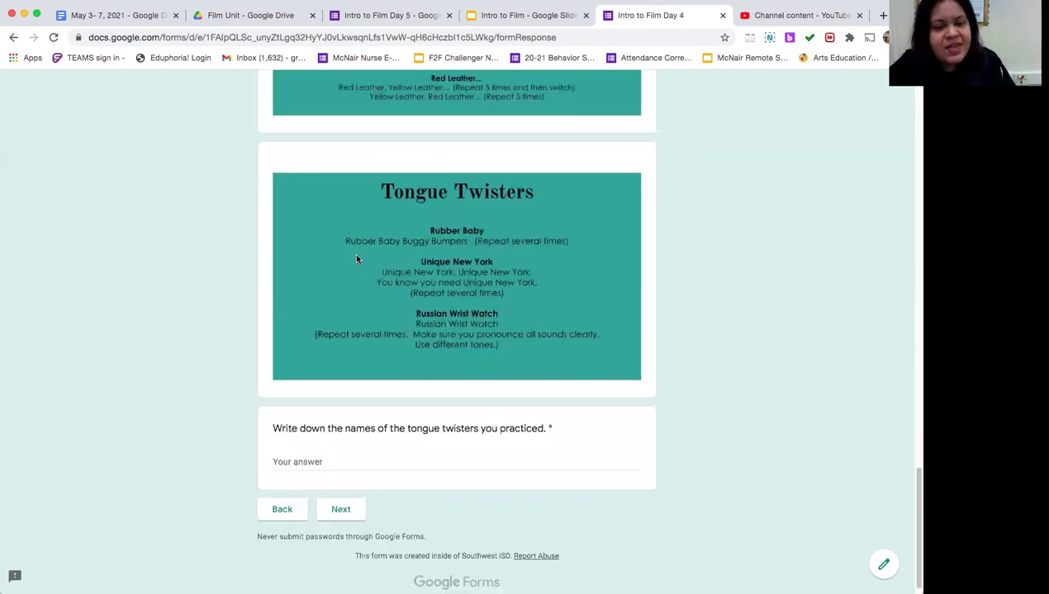
pyautogui.click(400, 453)
pyautogui.write('R')
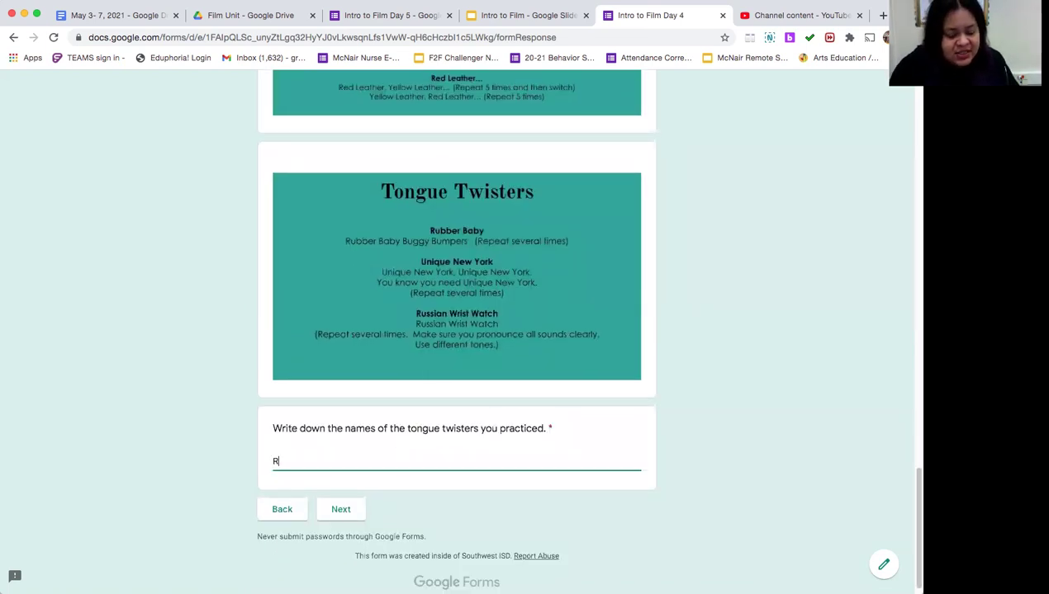
pyautogui.write('unb')
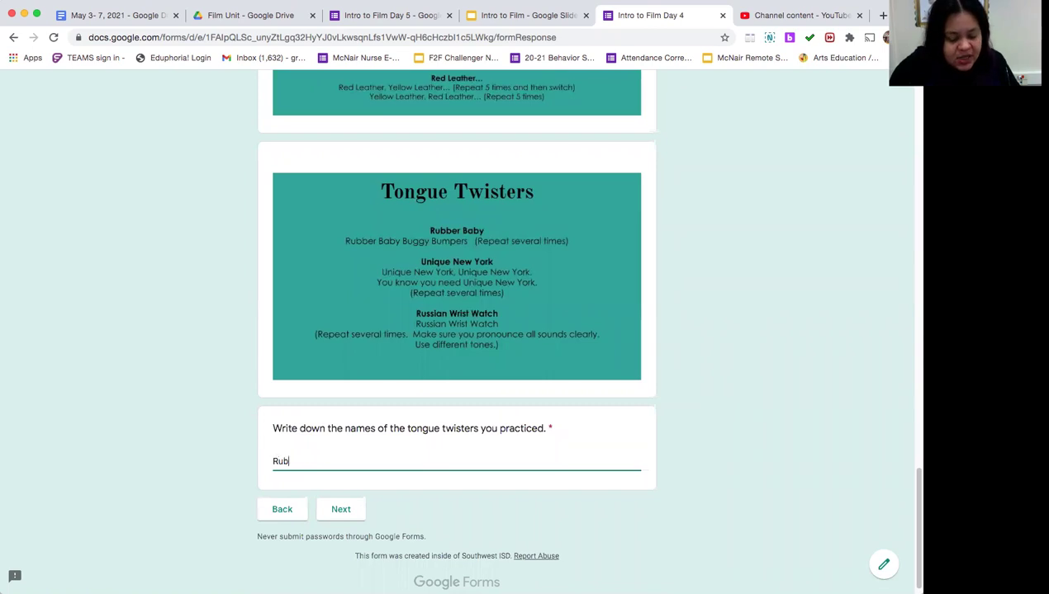
pyautogui.write('aber')
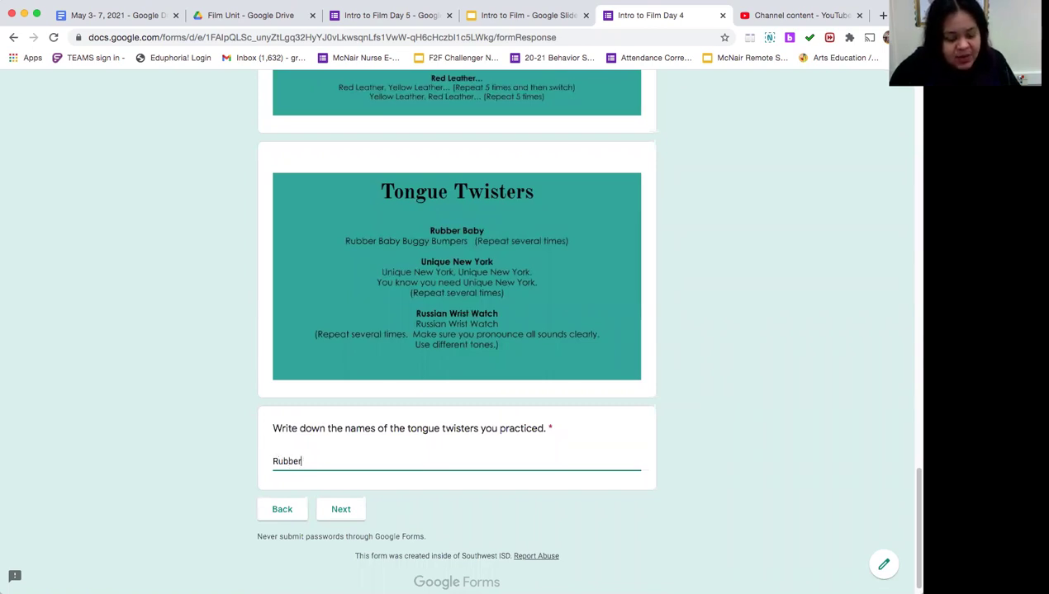
pyautogui.write(' baby')
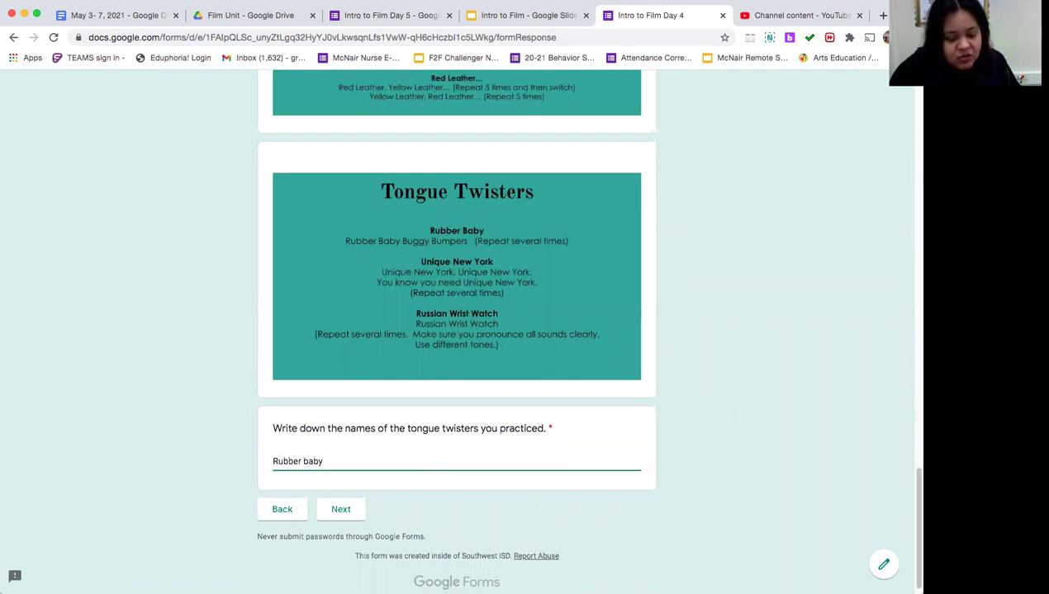
pyautogui.write(', To')
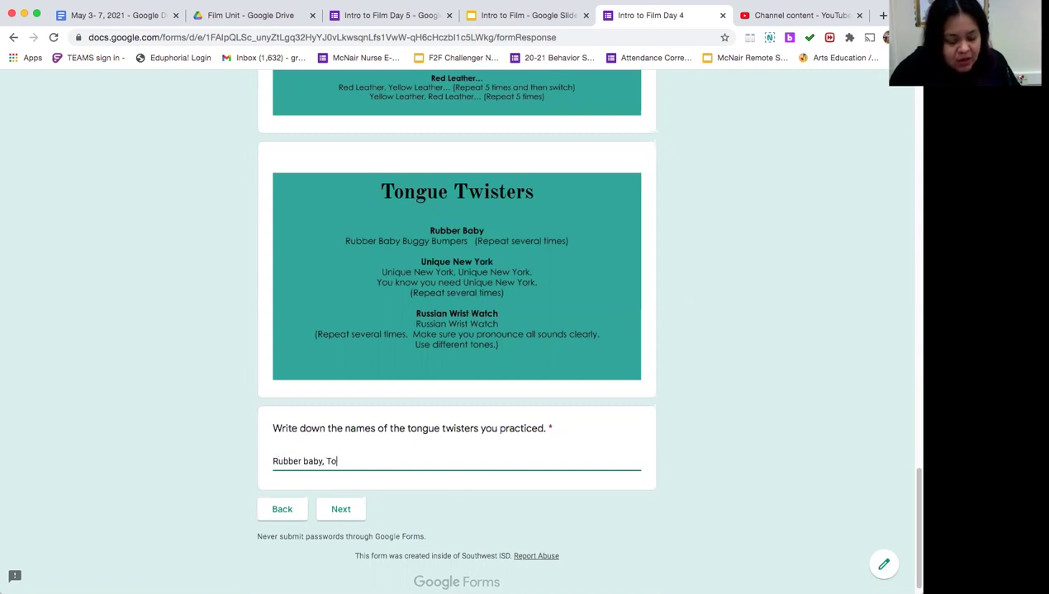
pyautogui.write('y Boat')
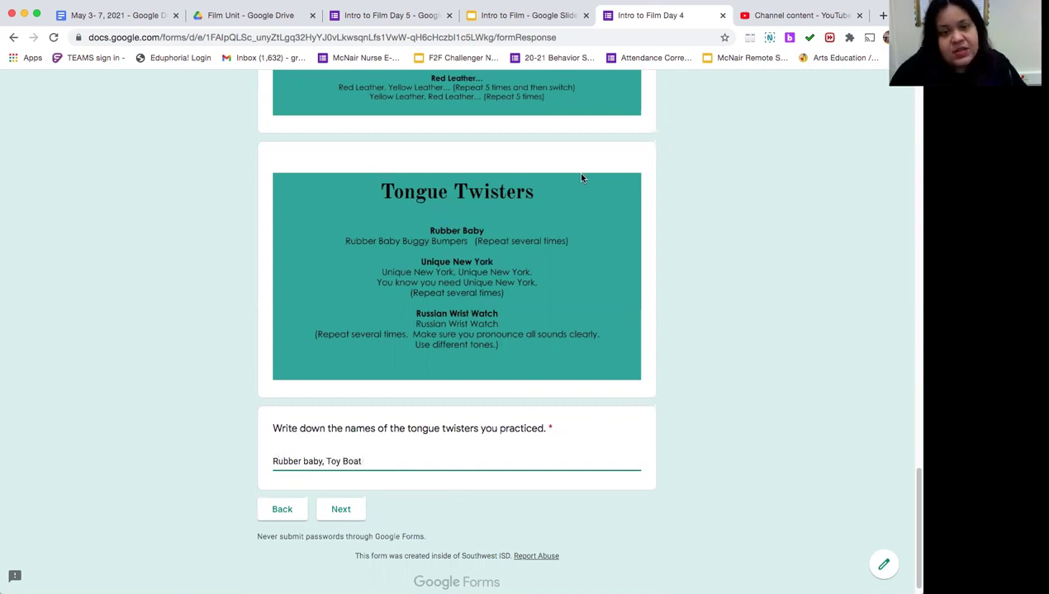
# Step: Advance to the next page and scroll past the Movie Vocabulary video and questions to the Kahoot banner
pyautogui.click(350, 512)
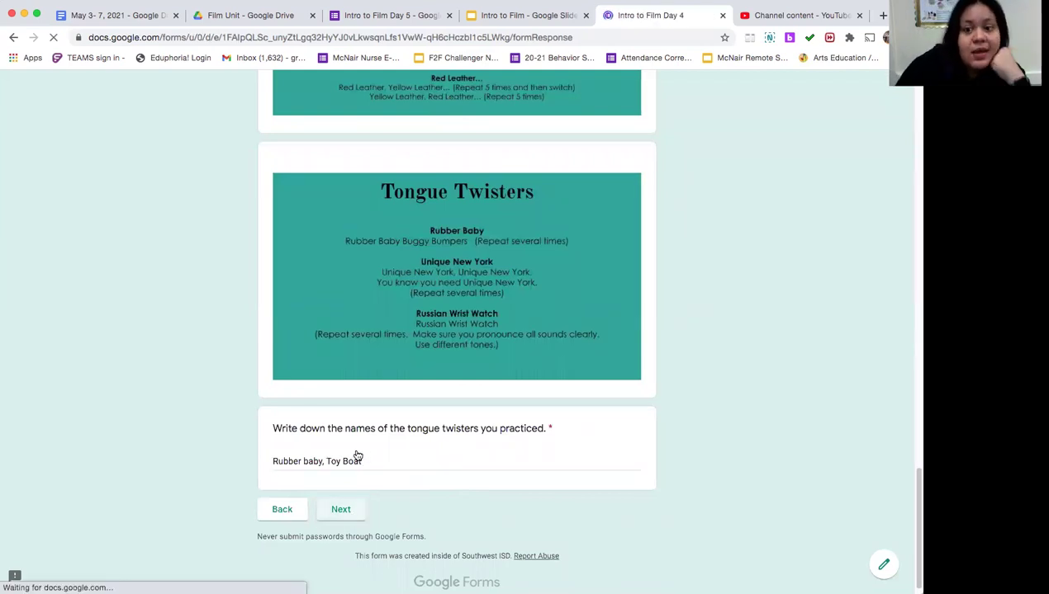
pyautogui.scroll(-5, 357, 443)
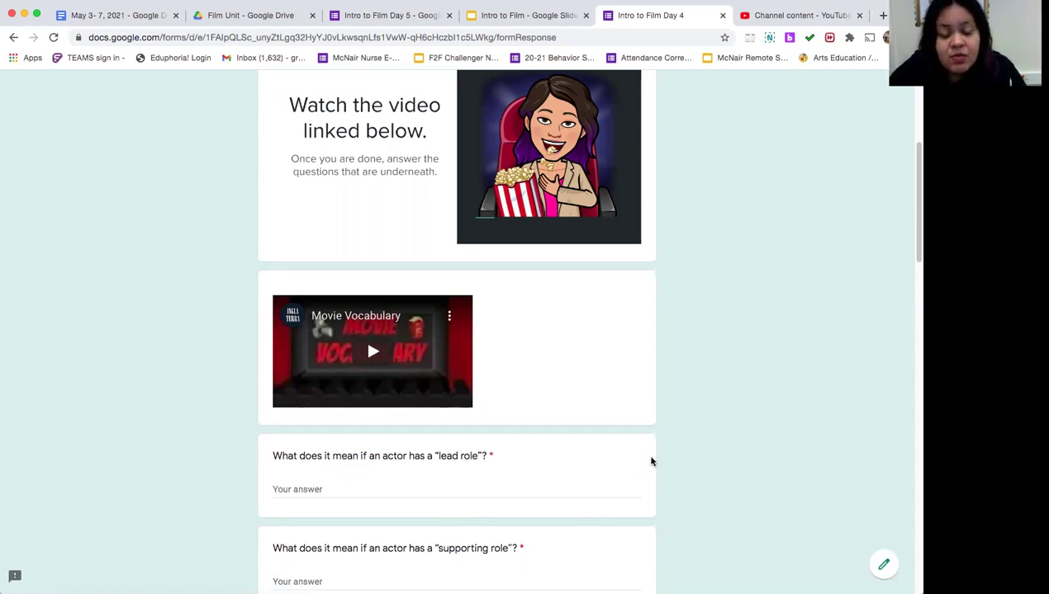
pyautogui.scroll(-3, 417, 435)
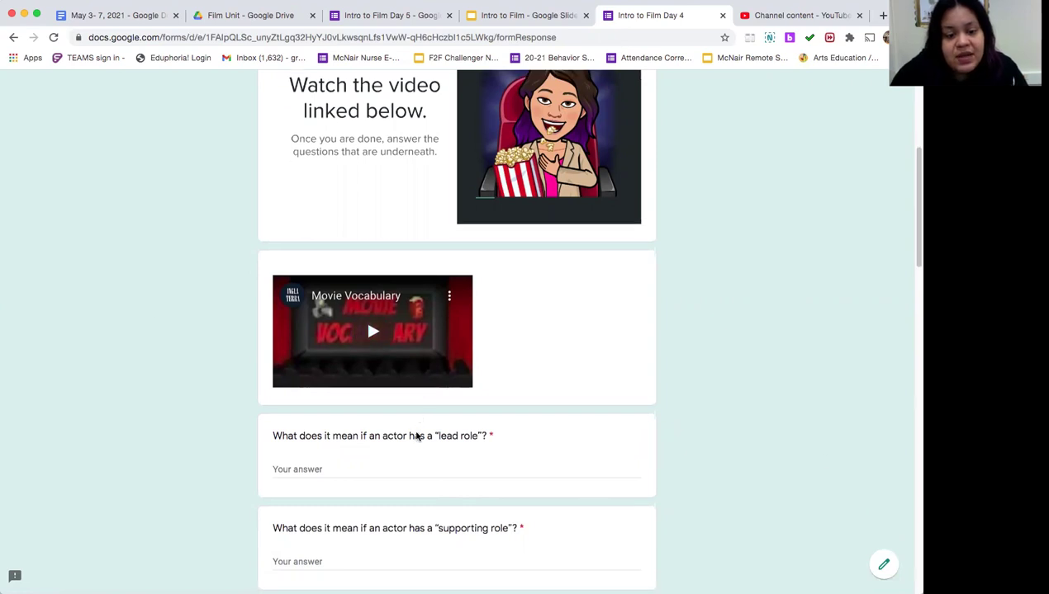
pyautogui.scroll(-6, 463, 524)
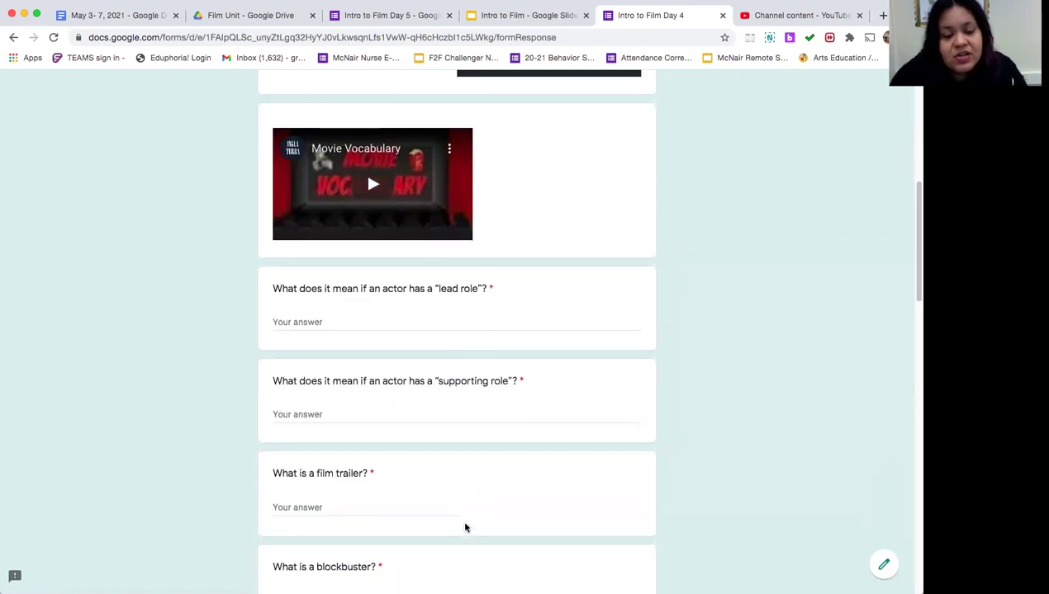
pyautogui.scroll(-1, 463, 527)
pyautogui.scroll(10, 463, 527)
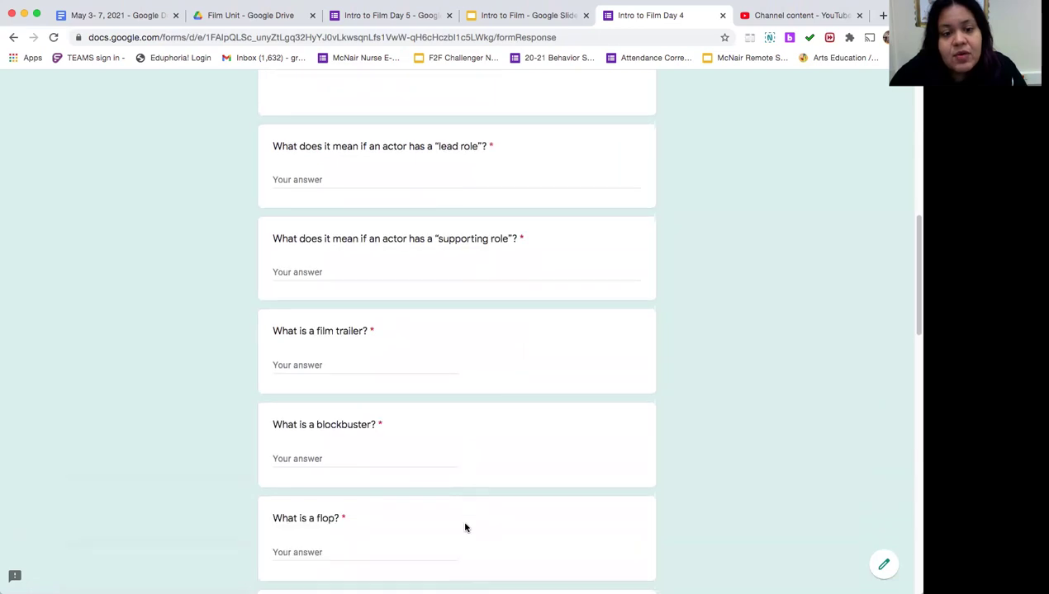
pyautogui.scroll(-15, 463, 527)
pyautogui.scroll(-5, 462, 527)
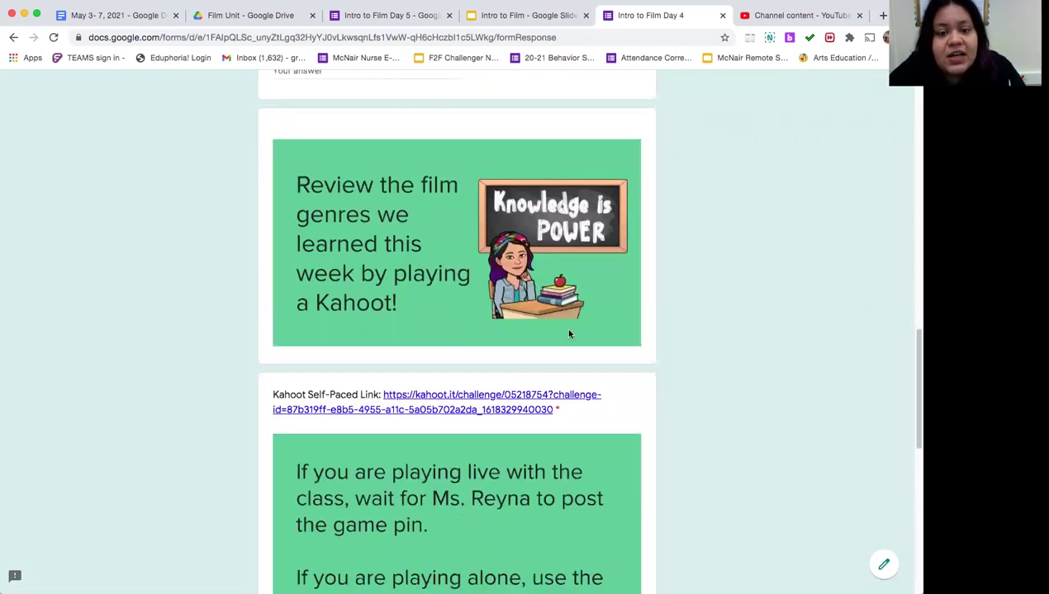
pyautogui.scroll(-4, 487, 505)
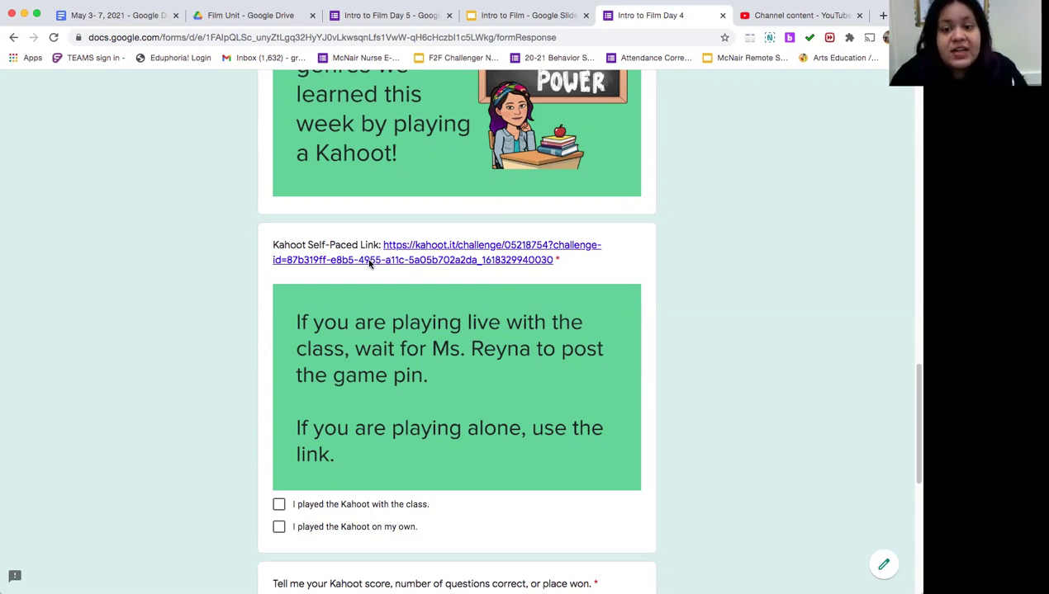
pyautogui.scroll(-2, 374, 343)
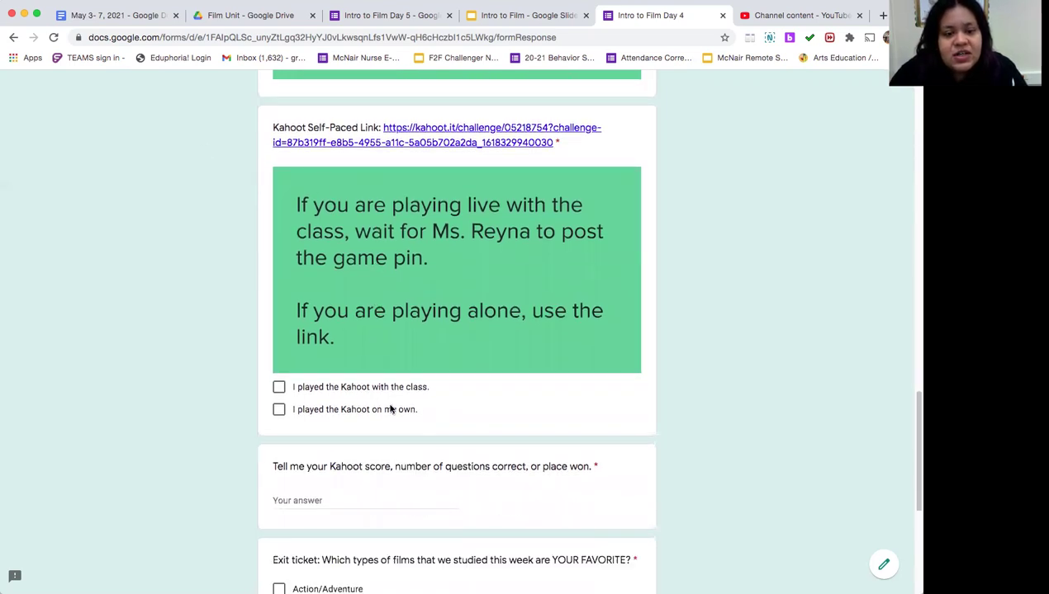
pyautogui.scroll(-3, 329, 335)
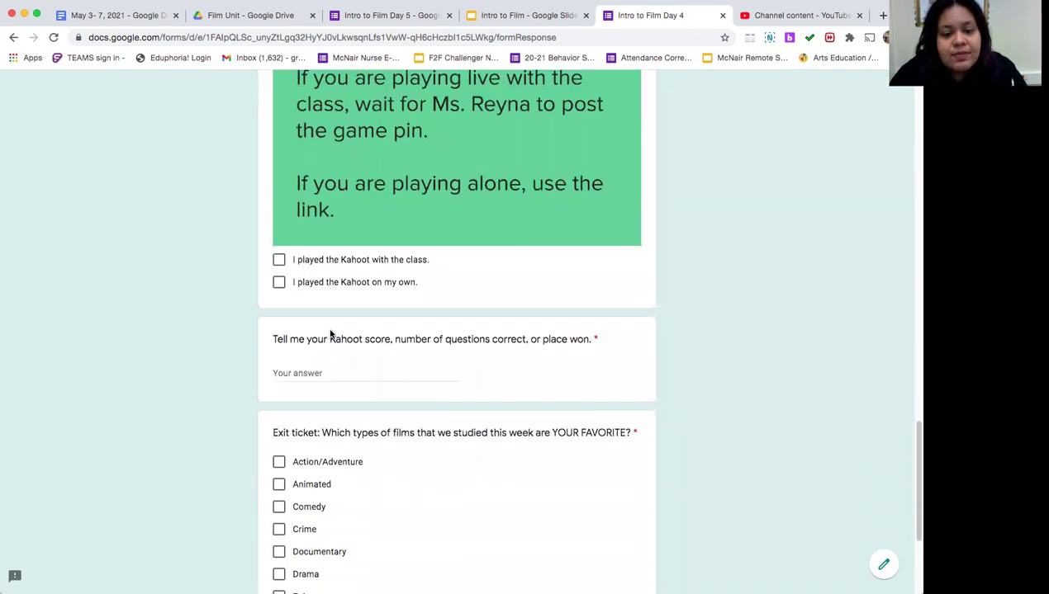
pyautogui.click(290, 349)
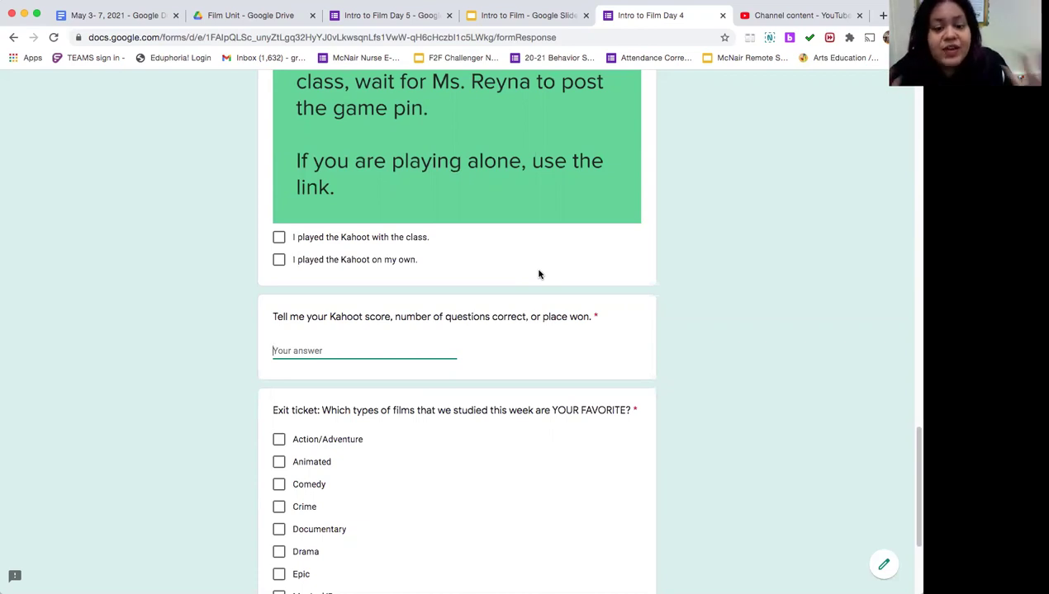
# Step: Check Animated as the favourite film type on the exit ticket, leaving Comedy unchecked
pyautogui.scroll(-3, 538, 275)
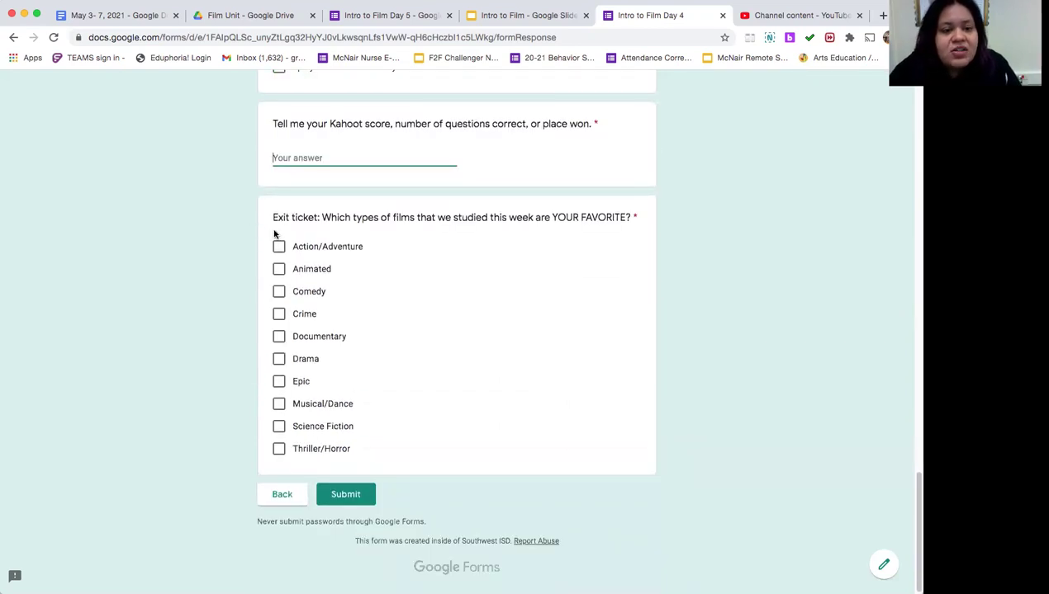
pyautogui.click(279, 269)
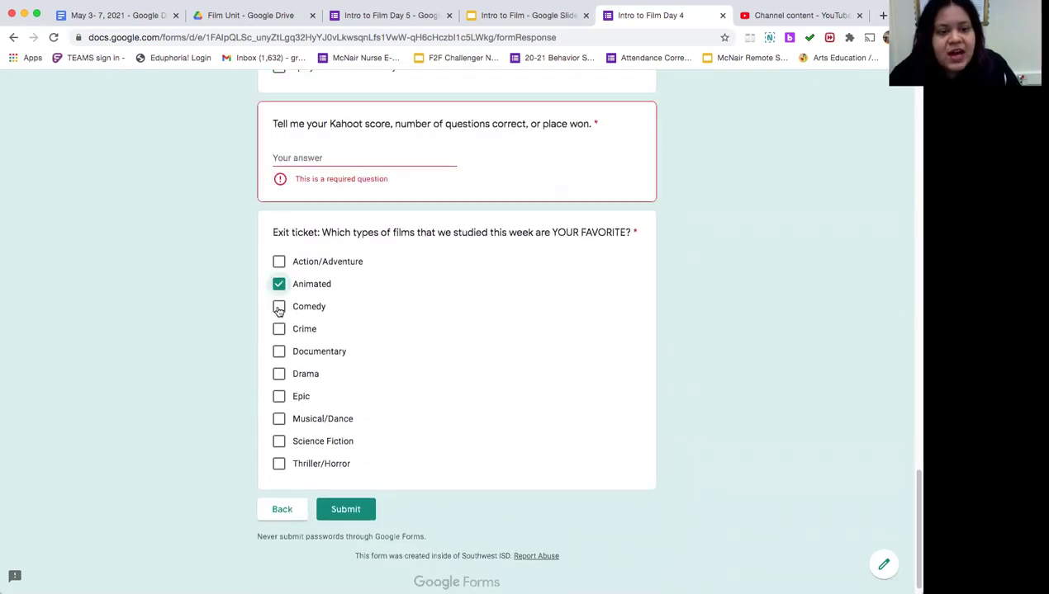
pyautogui.click(279, 305)
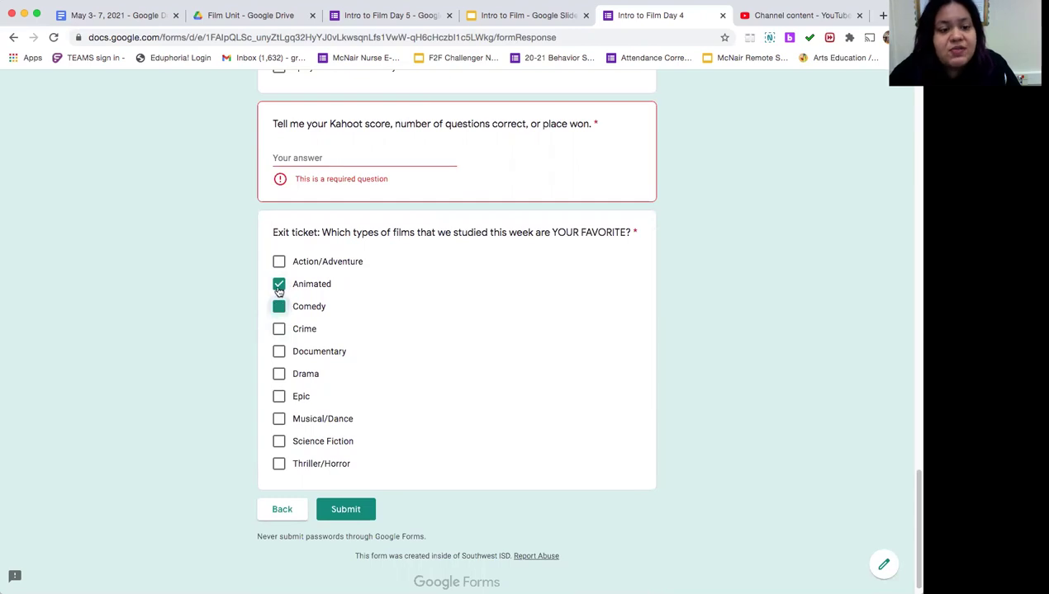
pyautogui.click(279, 307)
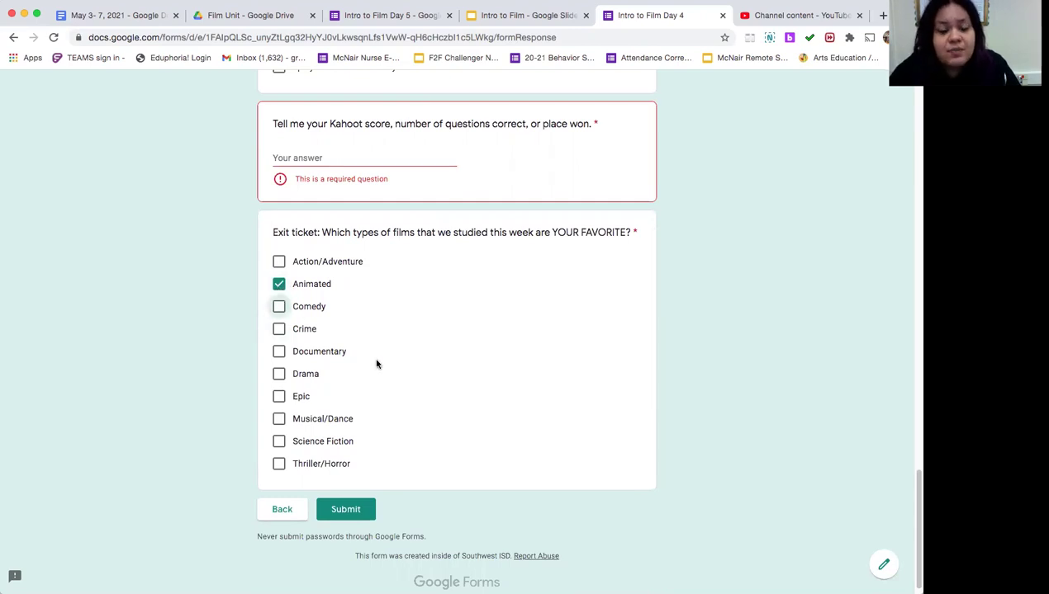
pyautogui.scroll(-1, 377, 368)
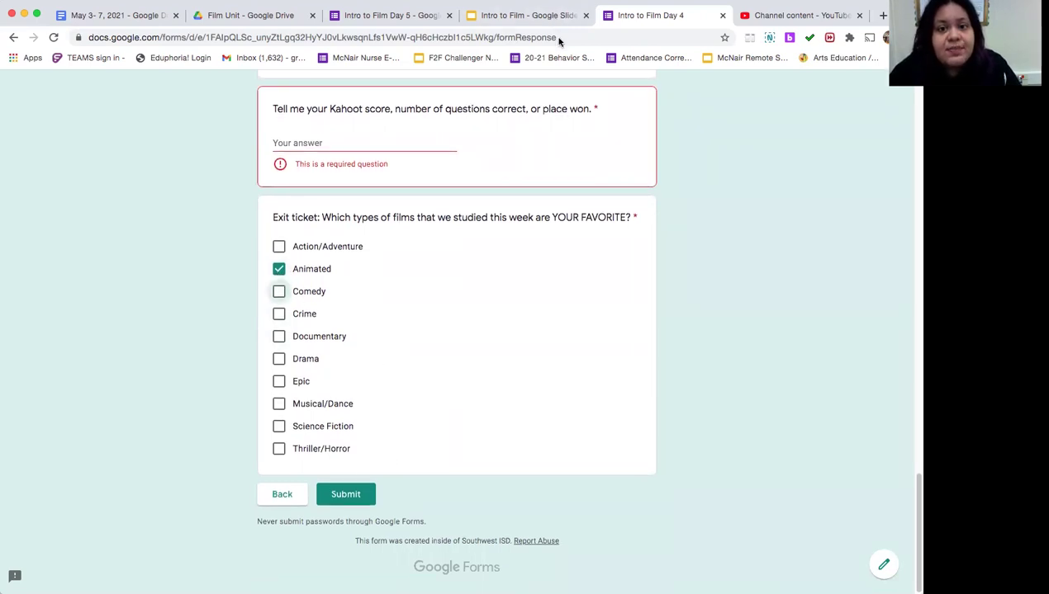